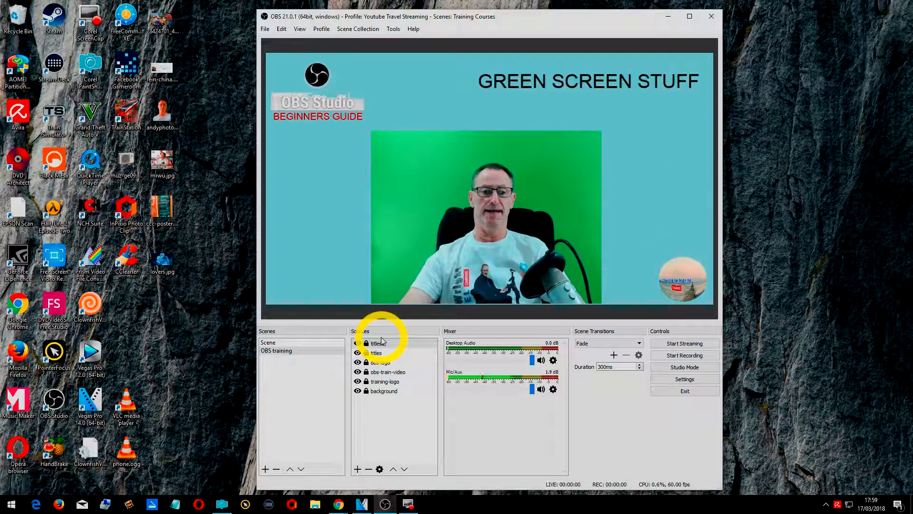
- Review the obs-train-video source's properties and its webcam video configuration without changing any settings
{"action": "left_click", "coordinate": [397, 371]}
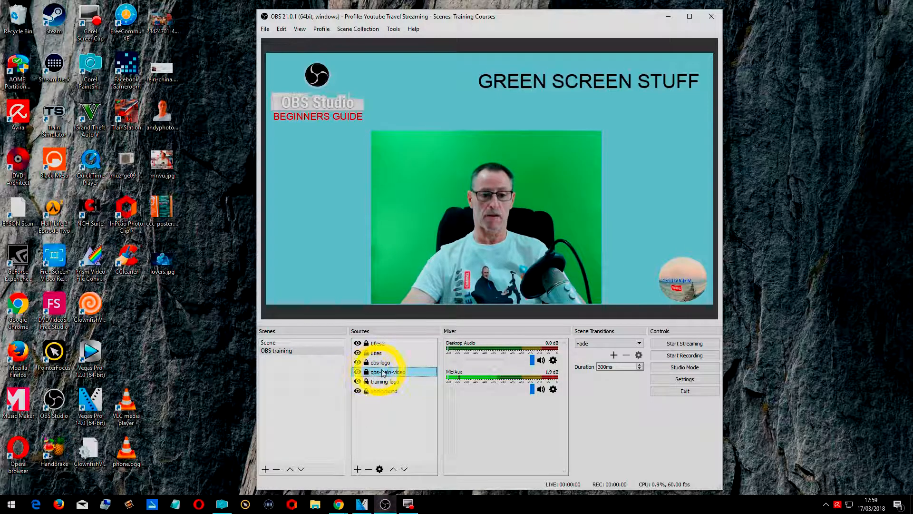
{"action": "right_click", "coordinate": [382, 373]}
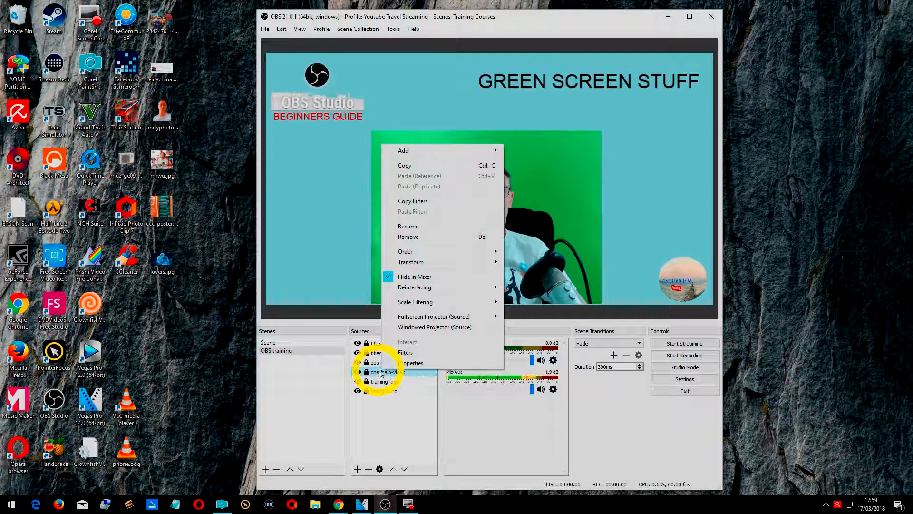
{"action": "left_click", "coordinate": [421, 364]}
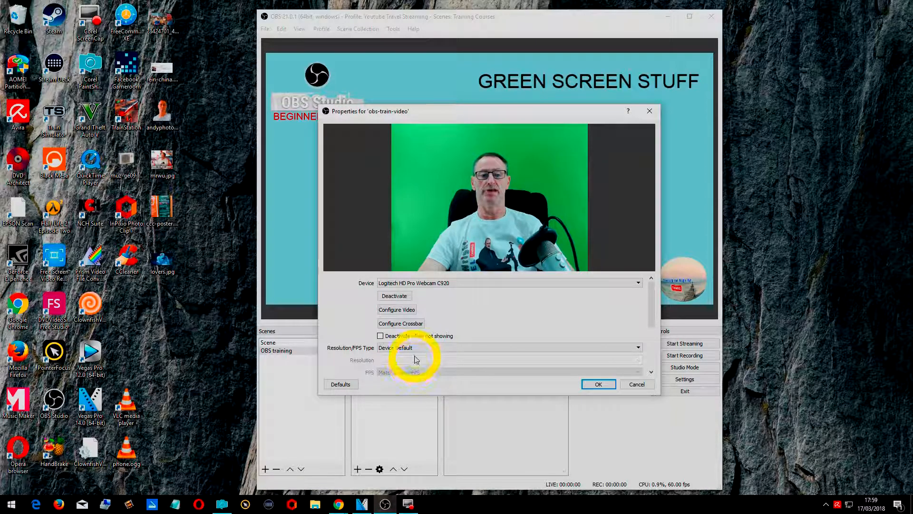
{"action": "left_click", "coordinate": [418, 310]}
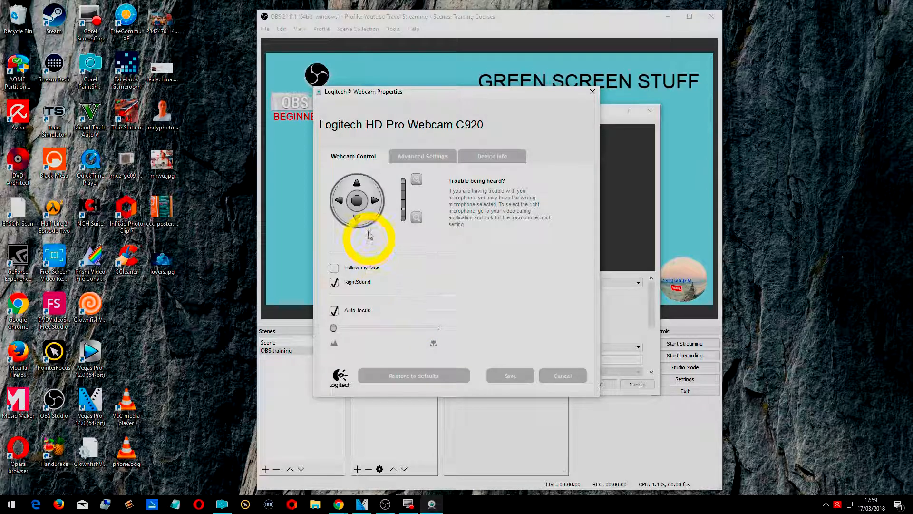
{"action": "left_click_drag", "start_coordinate": [438, 99], "coordinate": [209, 161]}
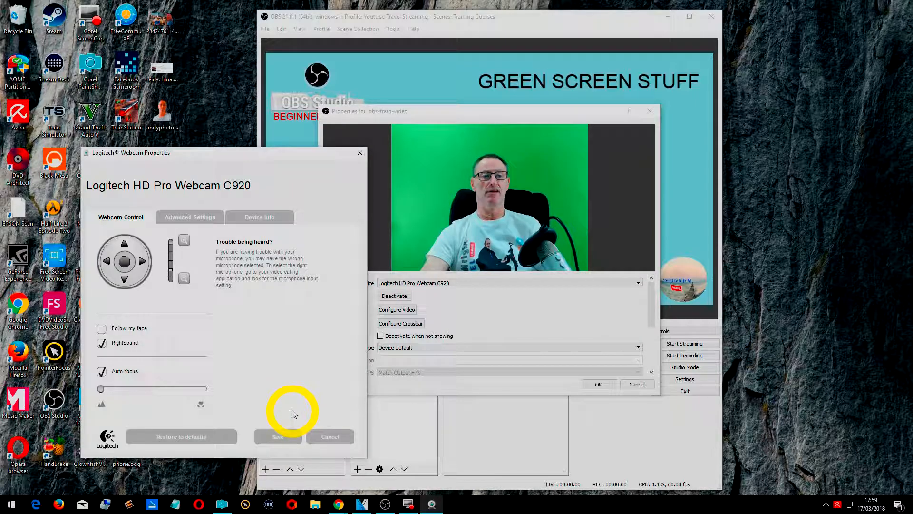
{"action": "left_click", "coordinate": [330, 437]}
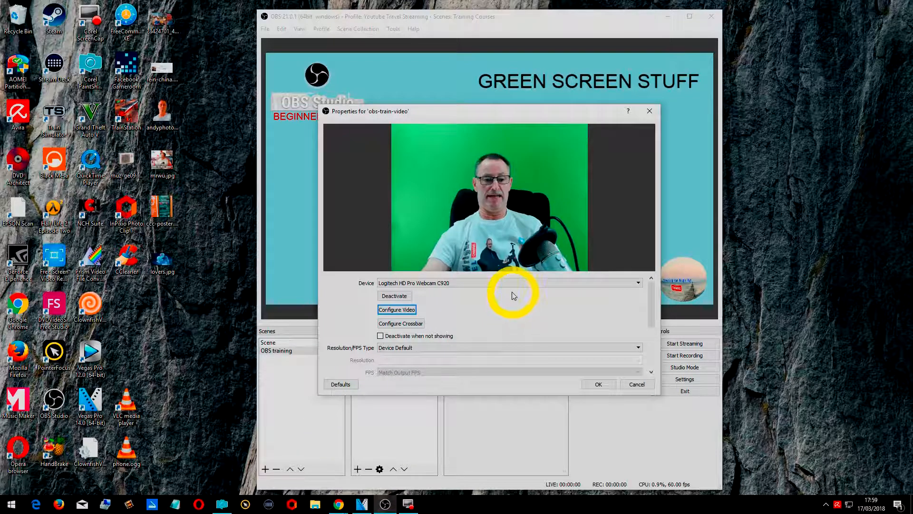
{"action": "left_click", "coordinate": [598, 384]}
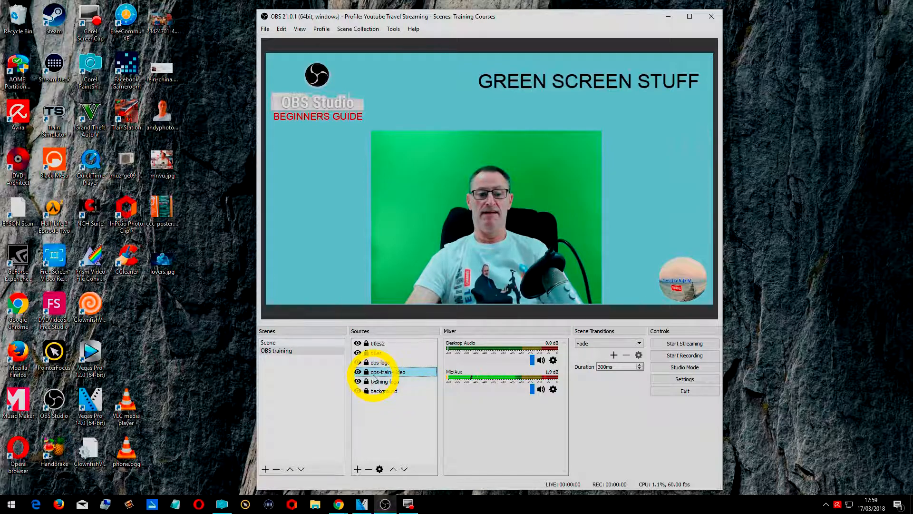
- Add a Chroma Key effect filter with the default name and green key colour to the obs-train-video source
{"action": "right_click", "coordinate": [374, 375]}
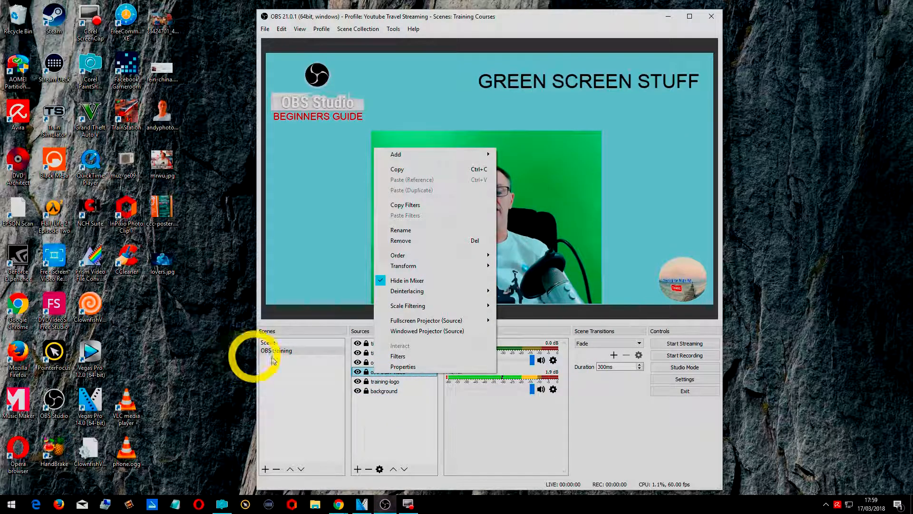
{"action": "left_click", "coordinate": [398, 356]}
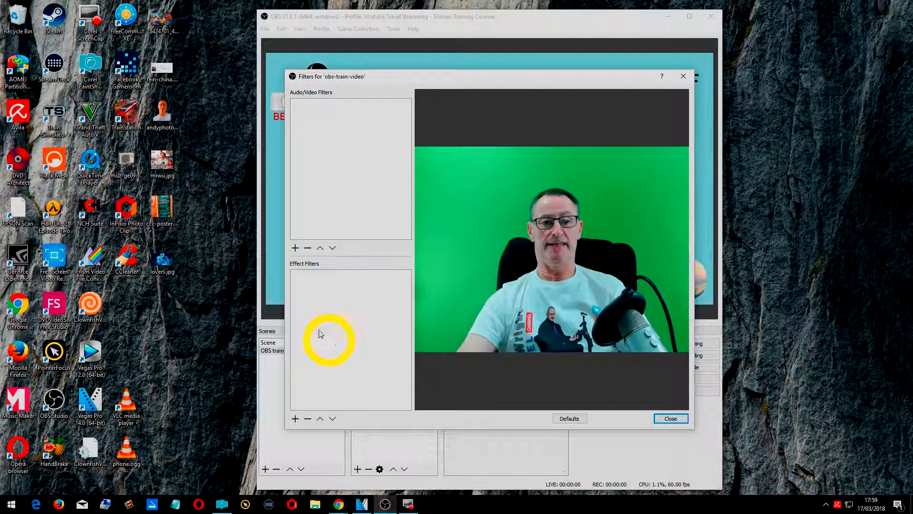
{"action": "left_click", "coordinate": [295, 419]}
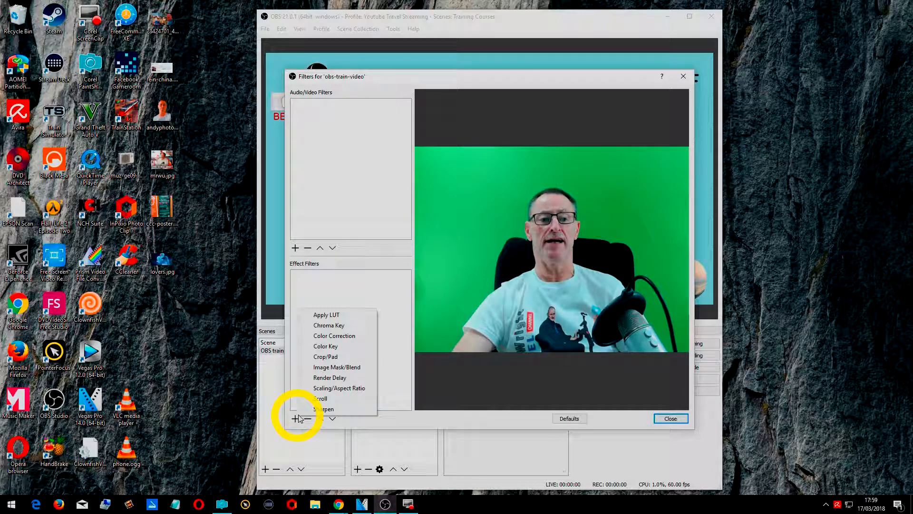
{"action": "left_click", "coordinate": [342, 325]}
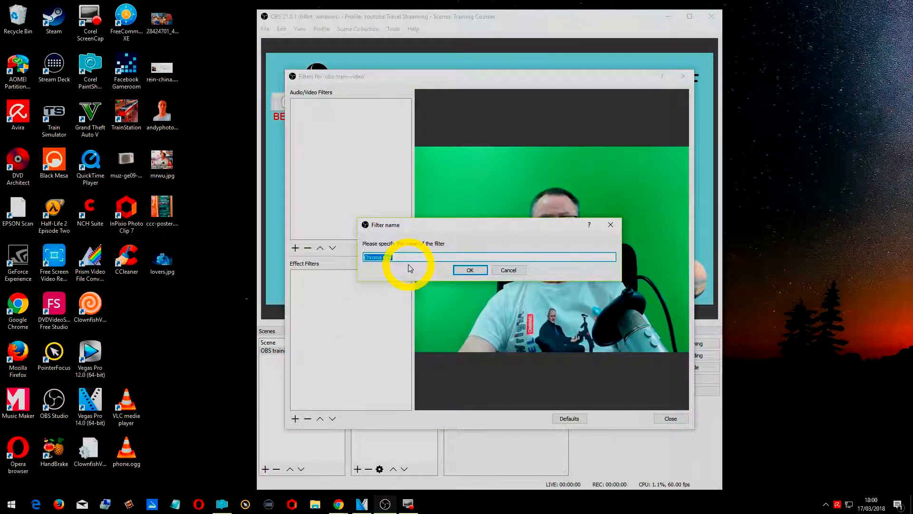
{"action": "left_click", "coordinate": [470, 269]}
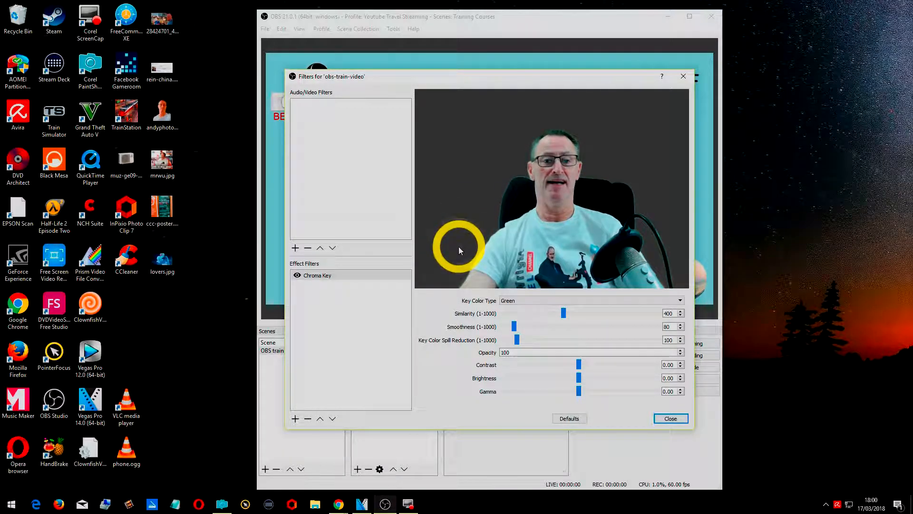
{"action": "left_click_drag", "start_coordinate": [466, 84], "coordinate": [152, 126]}
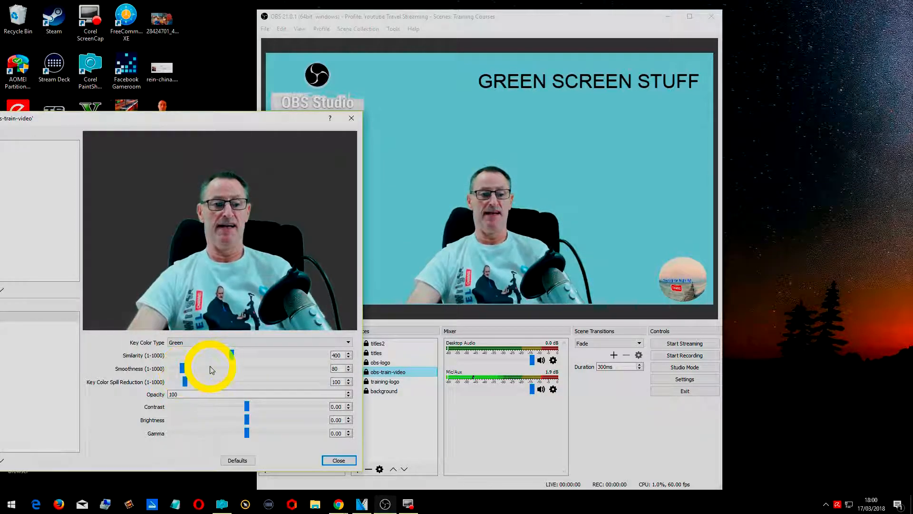
{"action": "left_click", "coordinate": [352, 463]}
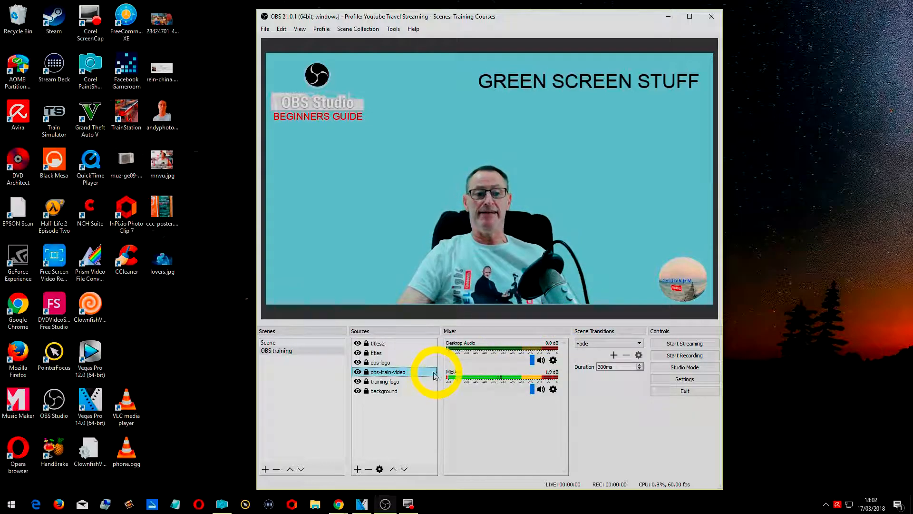
- Unlock the obs-train-video source, enlarge it from its upper corners to the top edge of the canvas, and lock it again
{"action": "left_click", "coordinate": [366, 373]}
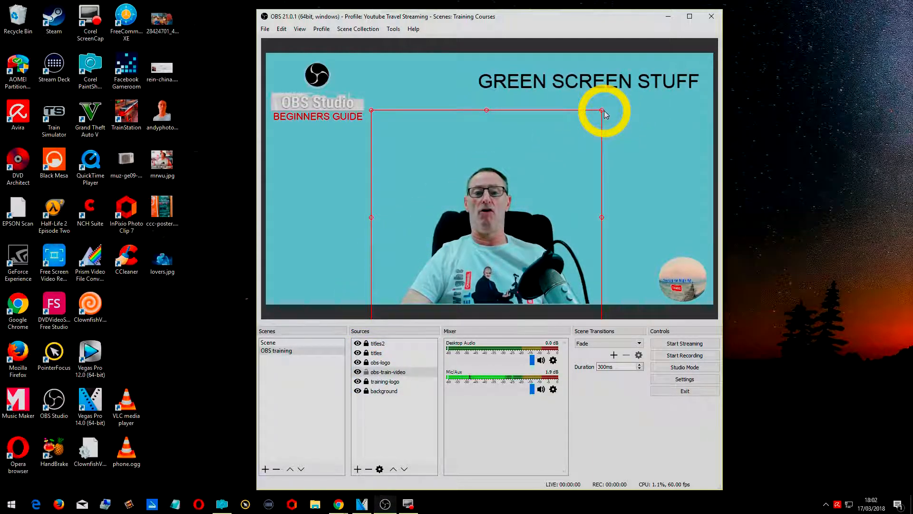
{"action": "left_click_drag", "start_coordinate": [602, 112], "coordinate": [678, 57]}
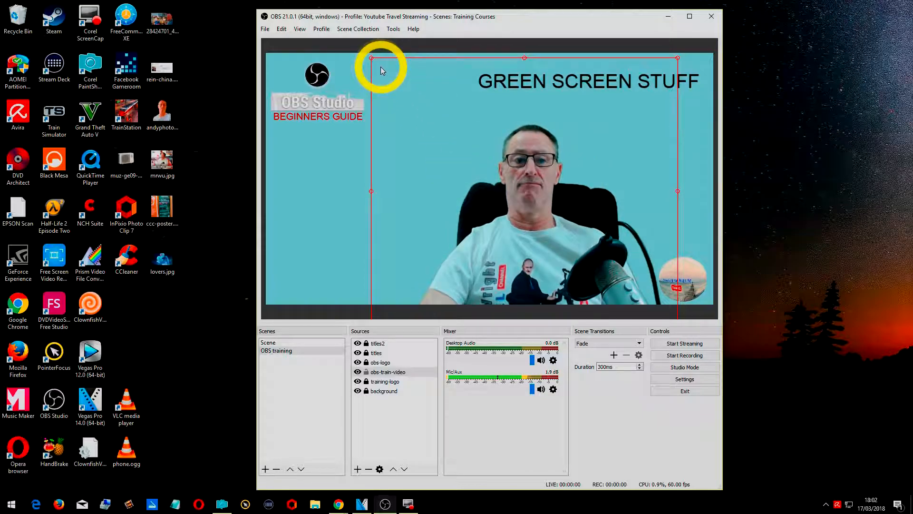
{"action": "left_click_drag", "start_coordinate": [371, 59], "coordinate": [335, 54]}
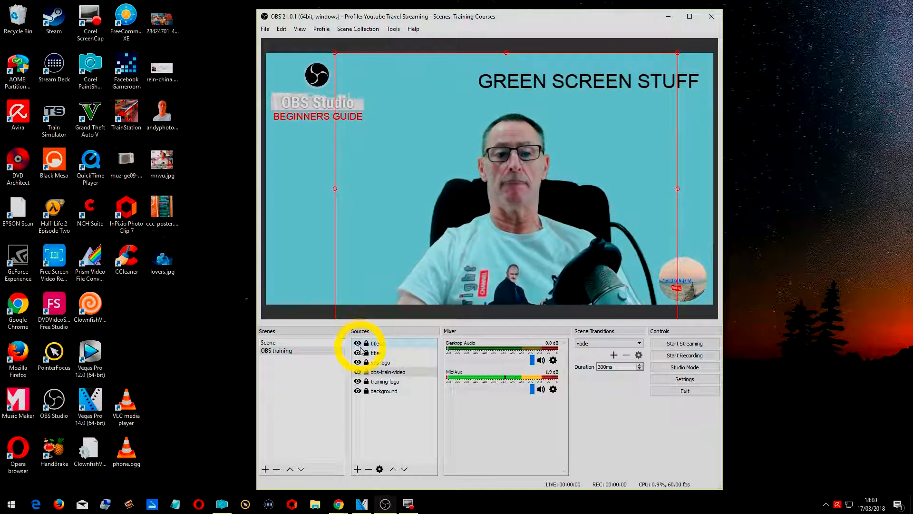
{"action": "left_click", "coordinate": [367, 372]}
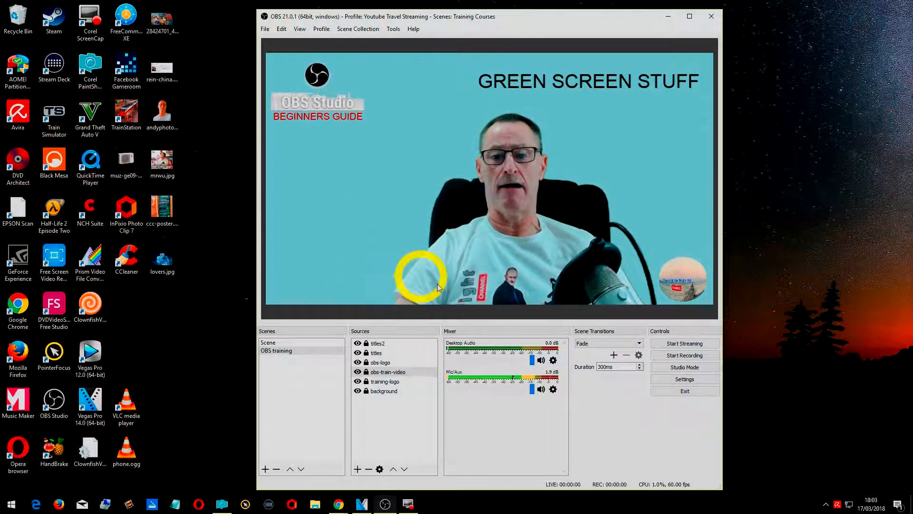
- In Studio Mode, add the moustache InPixio PNG as an image source beside the webcam figure and transition it to the live output
{"action": "left_click", "coordinate": [681, 368]}
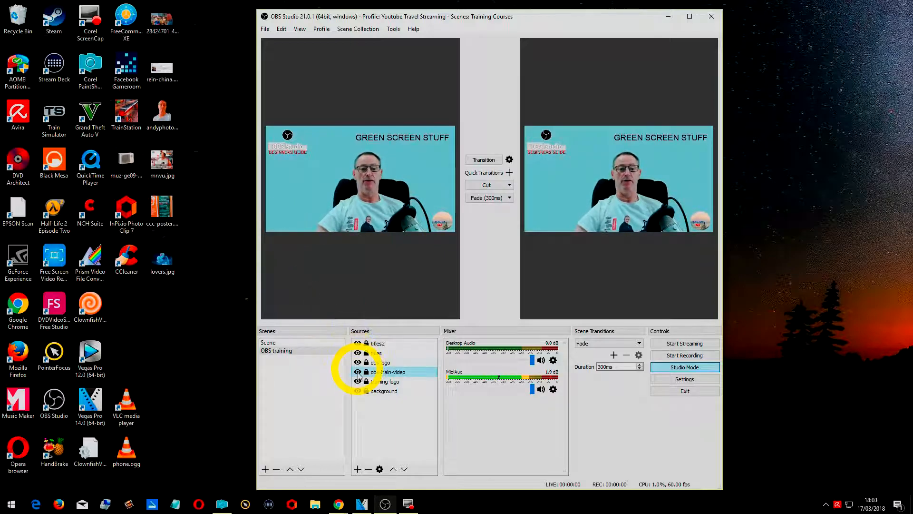
{"action": "left_click", "coordinate": [357, 469]}
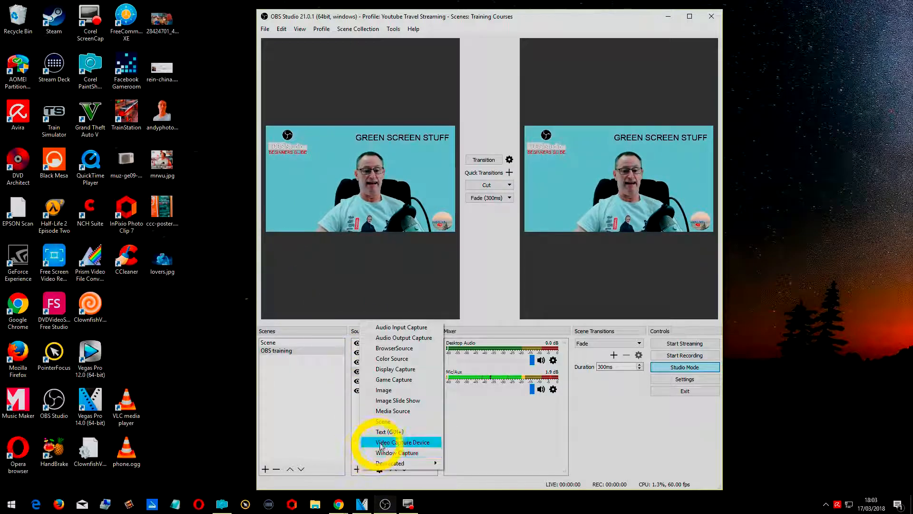
{"action": "left_click", "coordinate": [385, 390]}
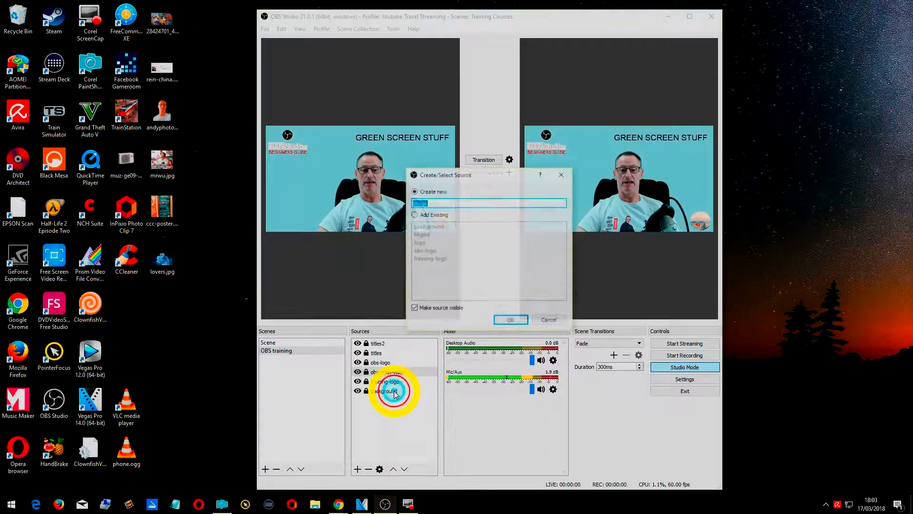
{"action": "left_click", "coordinate": [508, 320]}
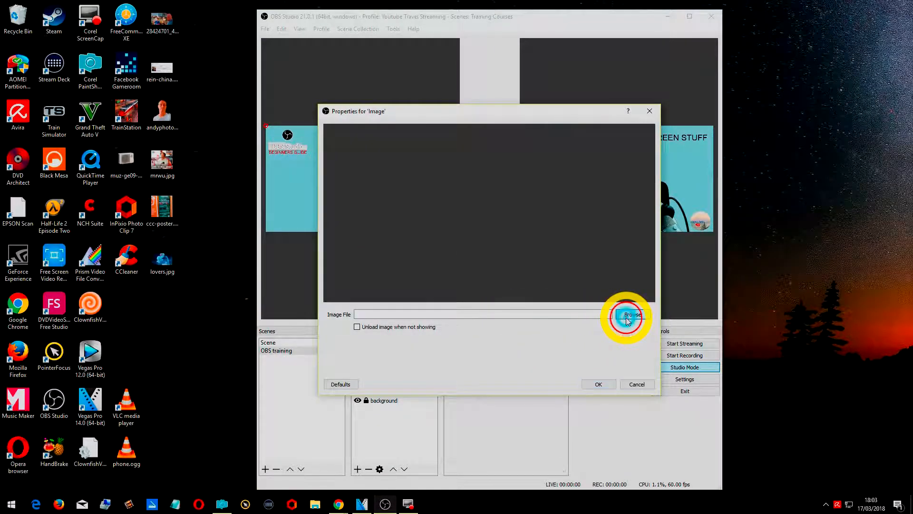
{"action": "left_click", "coordinate": [627, 317]}
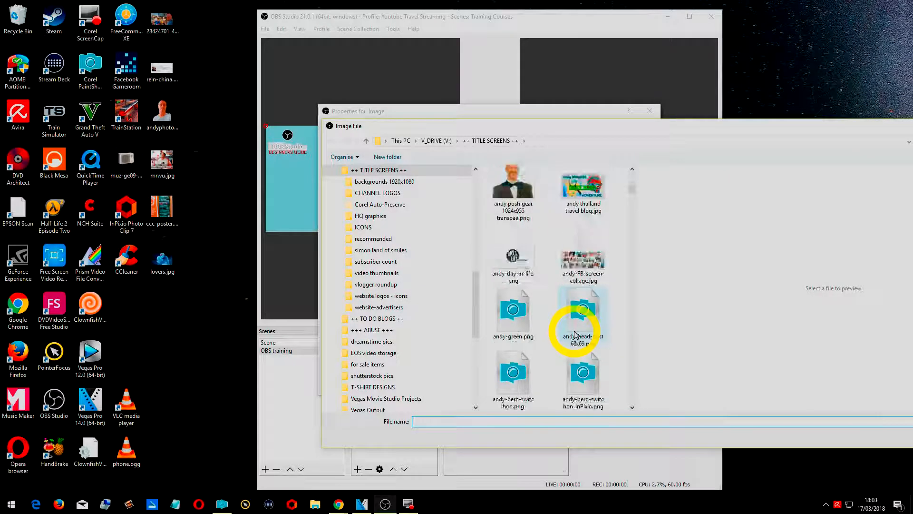
{"action": "scroll", "coordinate": [576, 334], "scroll_direction": "down", "scroll_amount": 3}
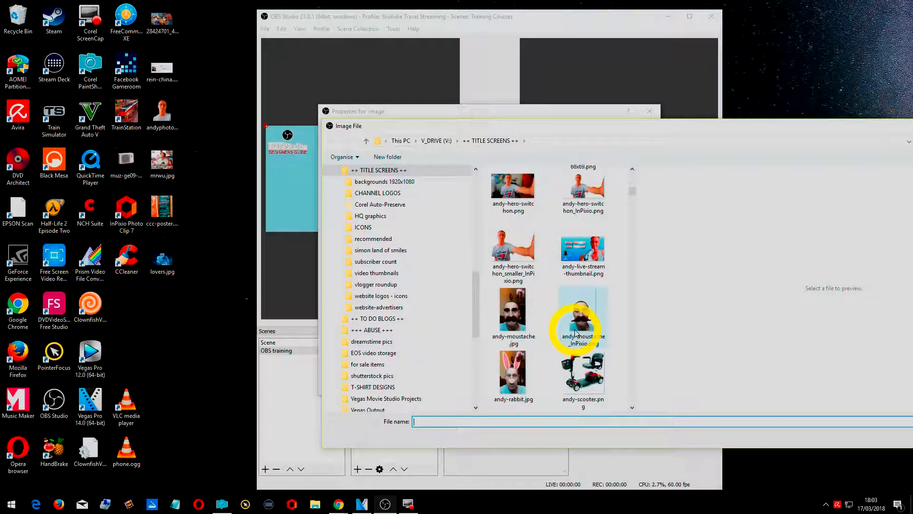
{"action": "left_click", "coordinate": [580, 324]}
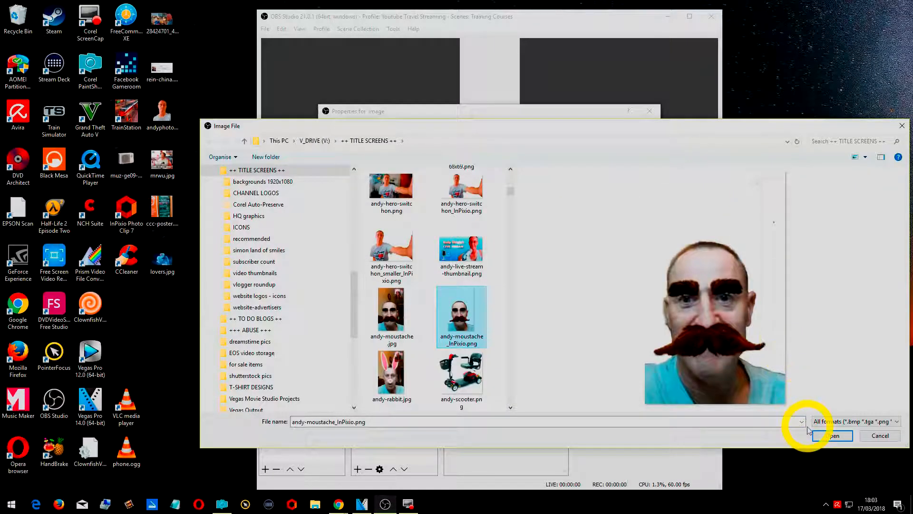
{"action": "left_click", "coordinate": [830, 435]}
{"action": "left_click", "coordinate": [611, 386]}
{"action": "left_click_drag", "start_coordinate": [301, 202], "coordinate": [300, 208]}
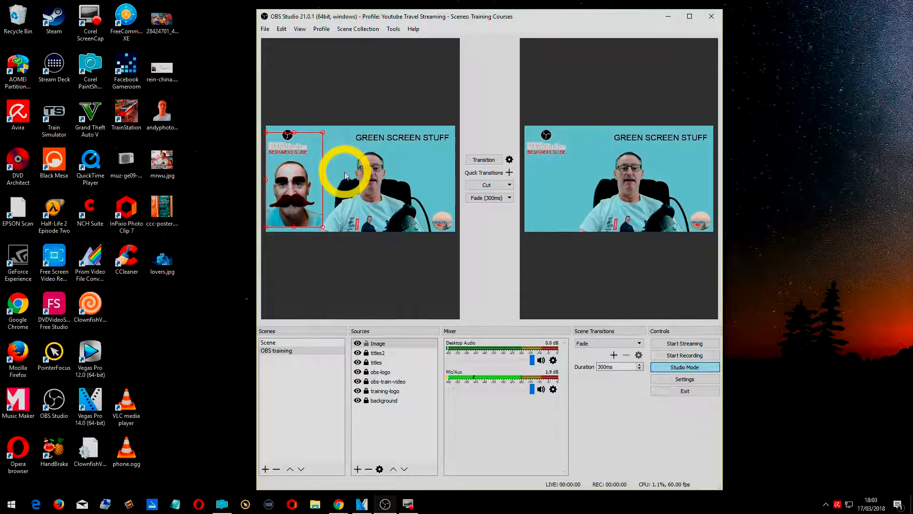
{"action": "left_click", "coordinate": [492, 160]}
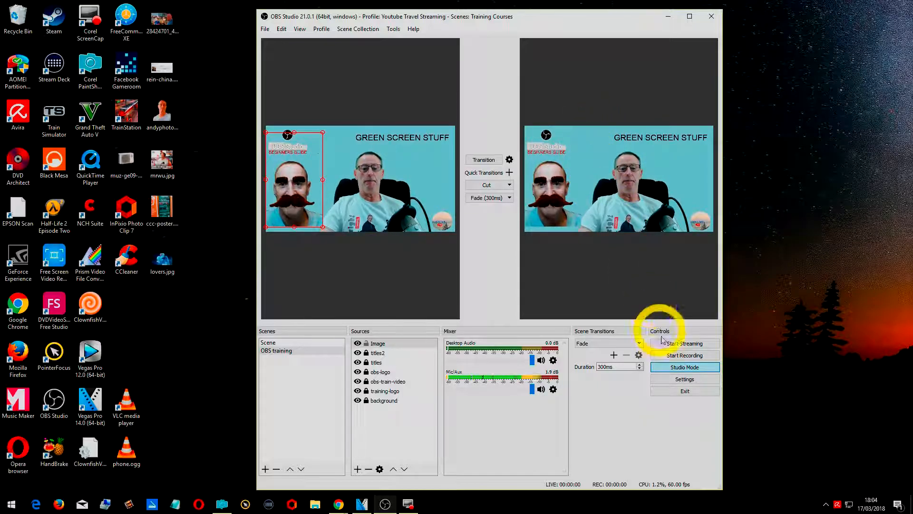
- Leave Studio Mode and remove the moustache image source from the OBS training scene
{"action": "left_click", "coordinate": [669, 368]}
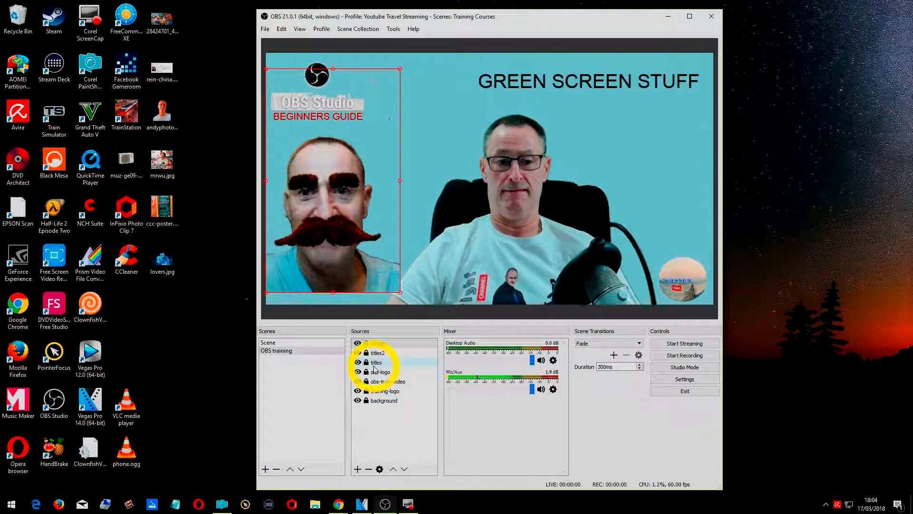
{"action": "left_click", "coordinate": [370, 468]}
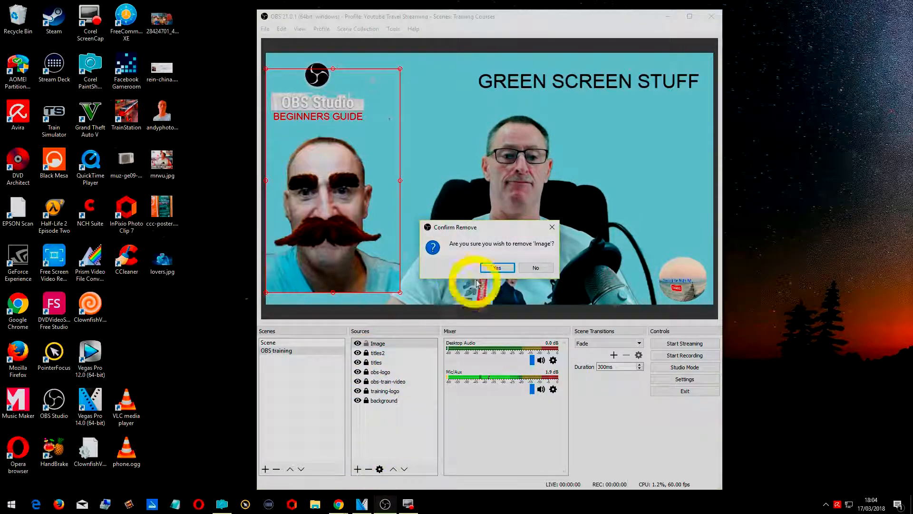
{"action": "left_click", "coordinate": [501, 265]}
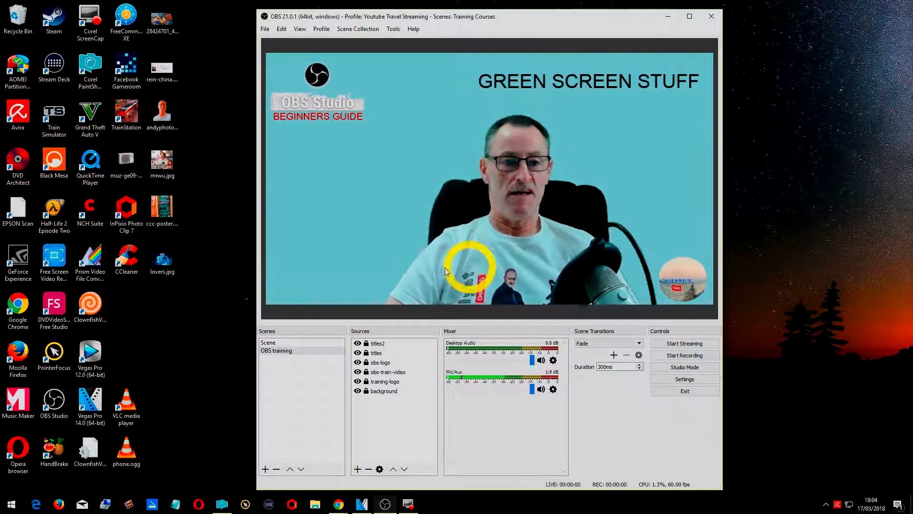